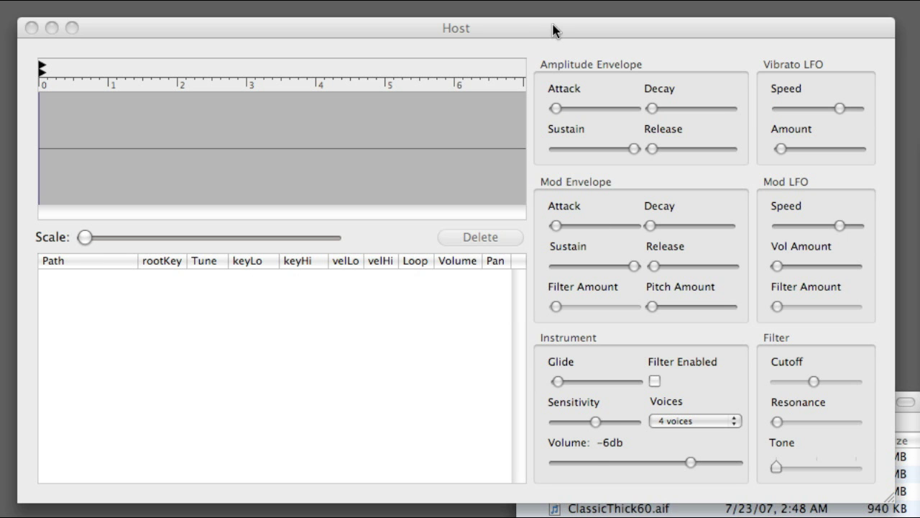
Bring the analoq.sequencr Host sampler window to the front.
{"action": "left_click", "coordinate": [553, 29]}
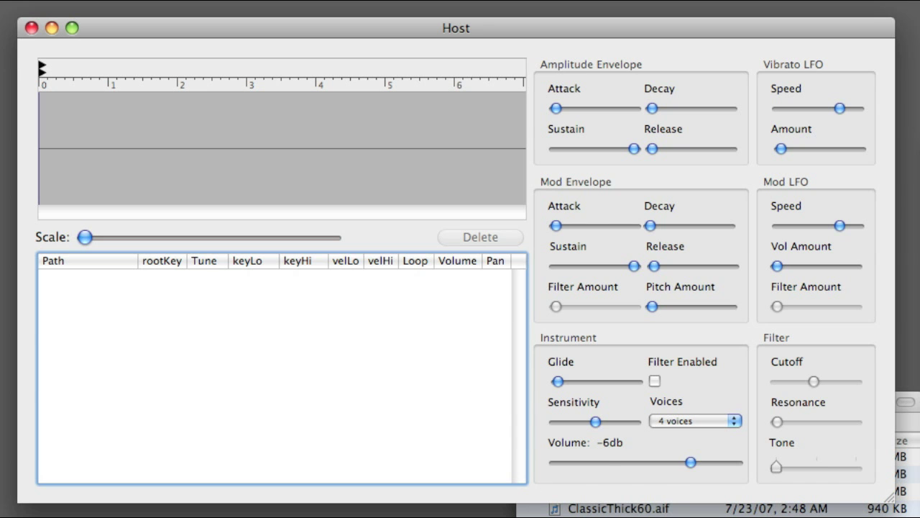
Load 060_C3KM56_M.wav from Finder into the sampler as the first zone.
{"action": "left_click", "coordinate": [558, 481]}
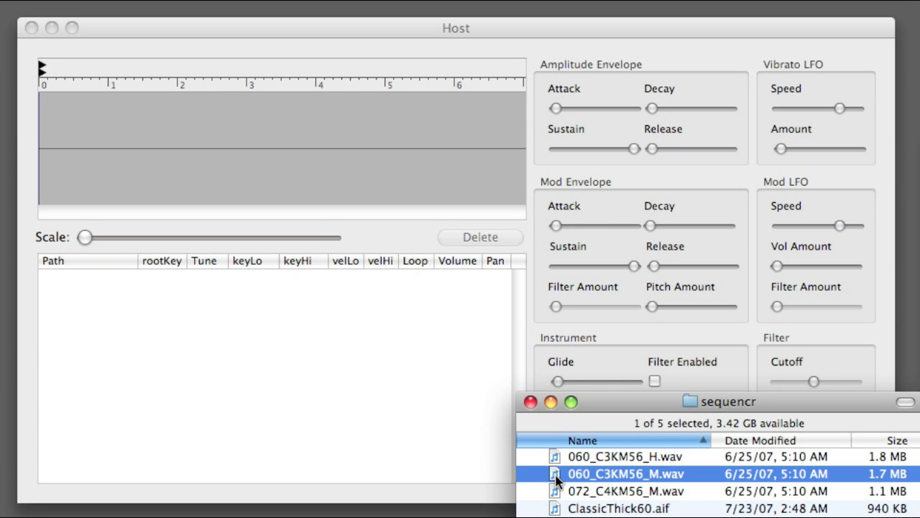
{"action": "left_click_drag", "start_coordinate": [558, 480], "coordinate": [334, 420]}
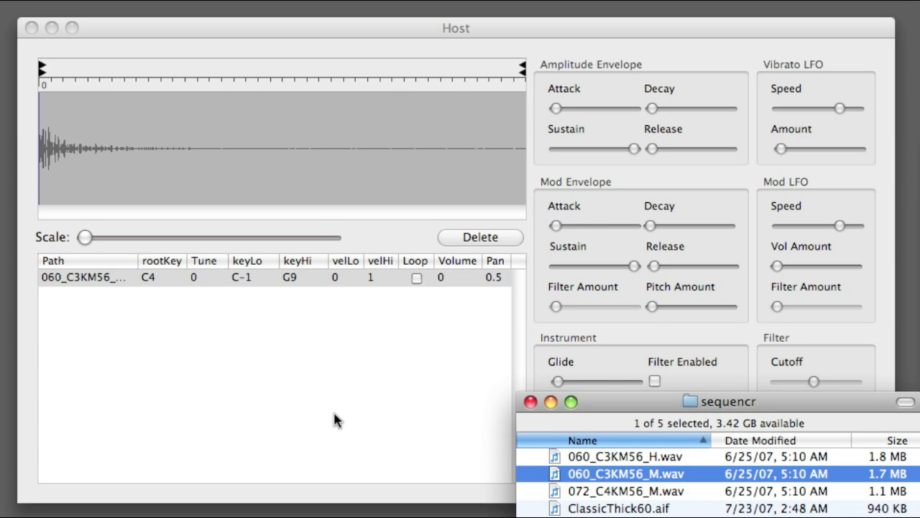
{"action": "left_click", "coordinate": [283, 281]}
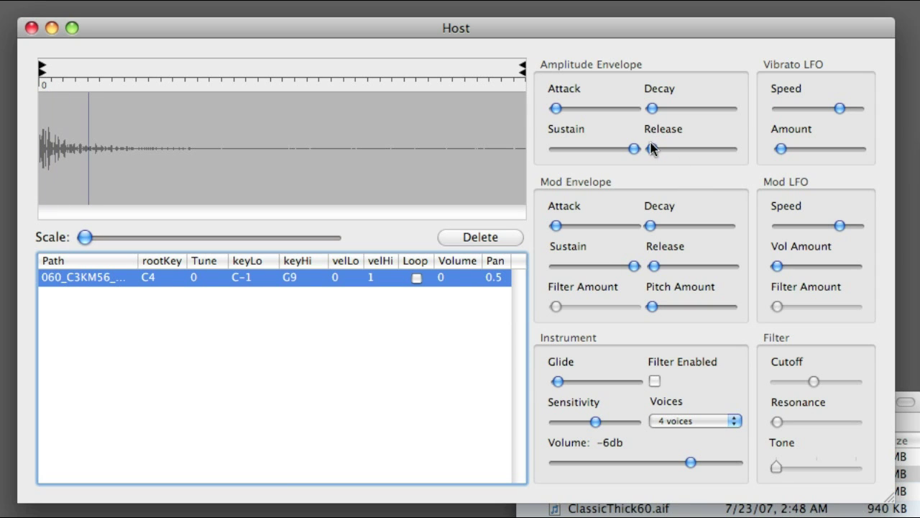
Lengthen the amplitude envelope release and set the instrument to 8 voices.
{"action": "left_click_drag", "start_coordinate": [659, 154], "coordinate": [699, 156]}
{"action": "left_click", "coordinate": [701, 427]}
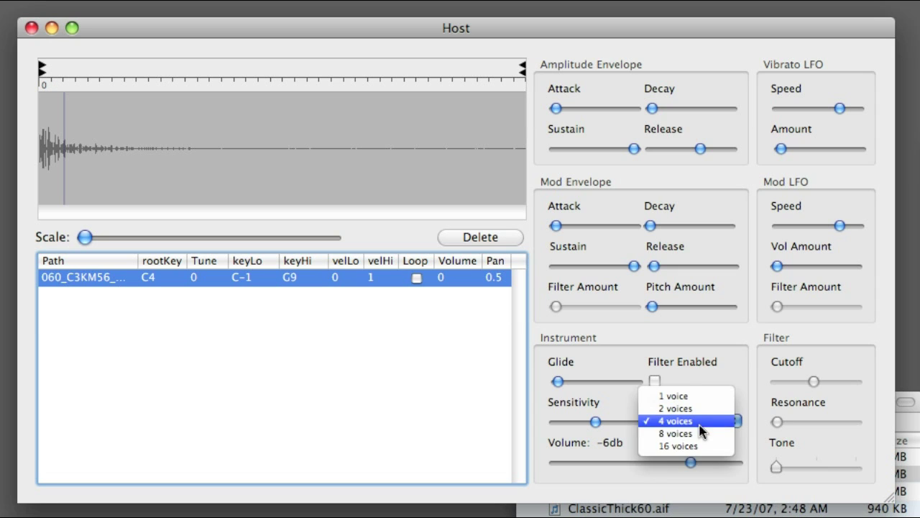
{"action": "left_click", "coordinate": [701, 434]}
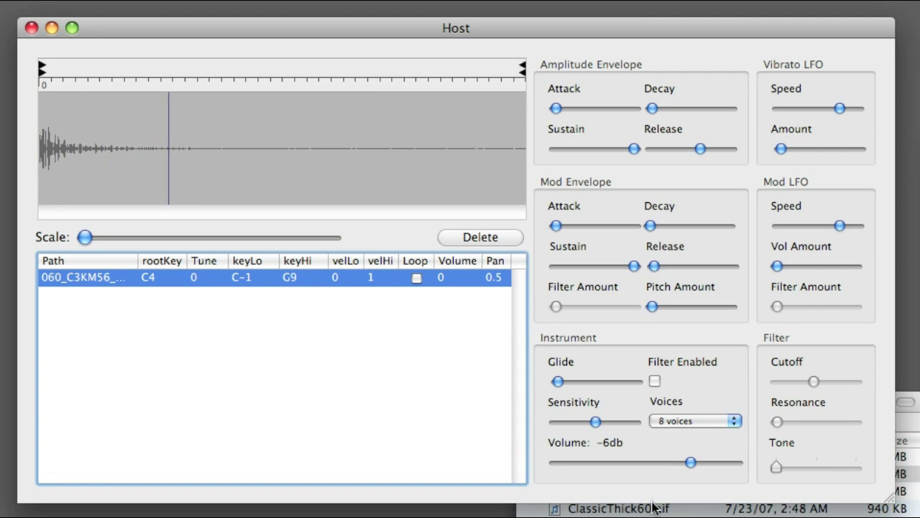
{"action": "key", "text": "super+Tab"}
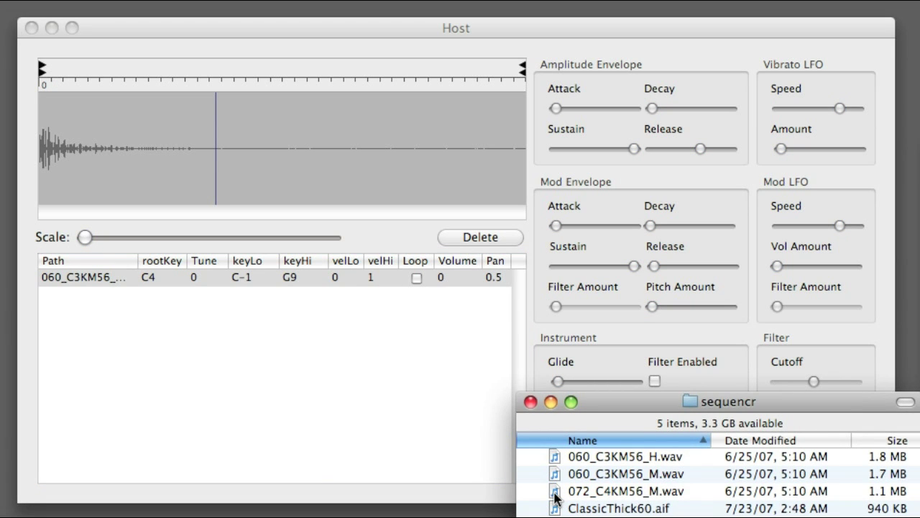
Add 072_C4KM56_M.wav as a new zone with root key and lowest key C5.
{"action": "left_click_drag", "start_coordinate": [556, 496], "coordinate": [270, 371]}
{"action": "left_click", "coordinate": [148, 306]}
{"action": "double_click", "coordinate": [149, 304]}
{"action": "type", "text": "C5"}
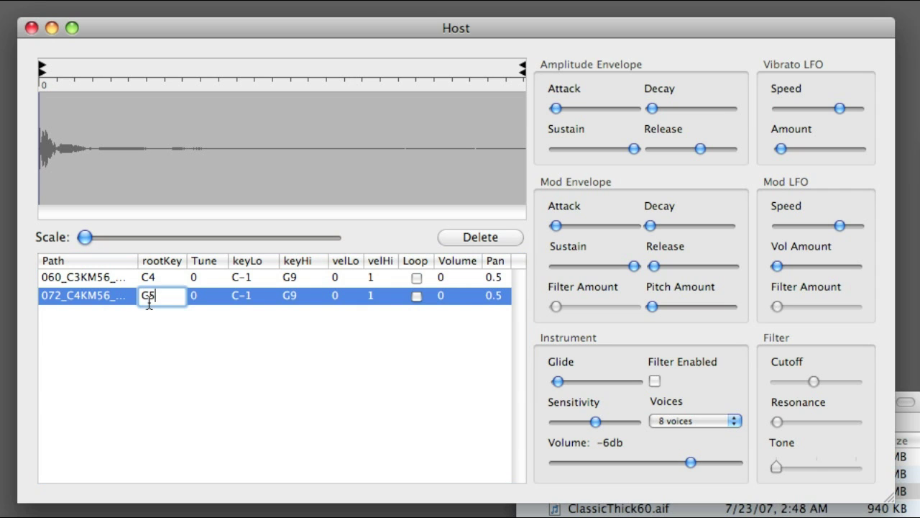
{"action": "key", "text": "Return"}
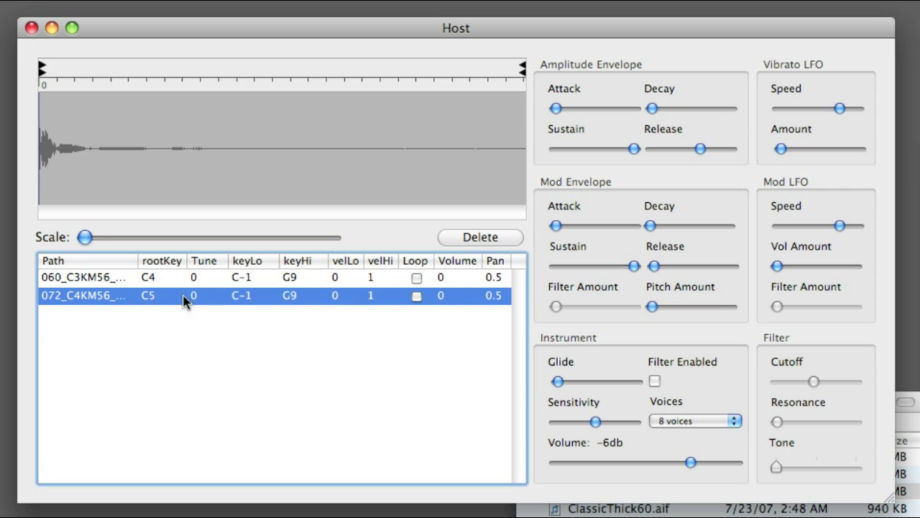
{"action": "double_click", "coordinate": [247, 302]}
{"action": "key", "text": "Return"}
Set the 060 zone's highest key to B4.
{"action": "double_click", "coordinate": [289, 282]}
{"action": "key", "text": "Return"}
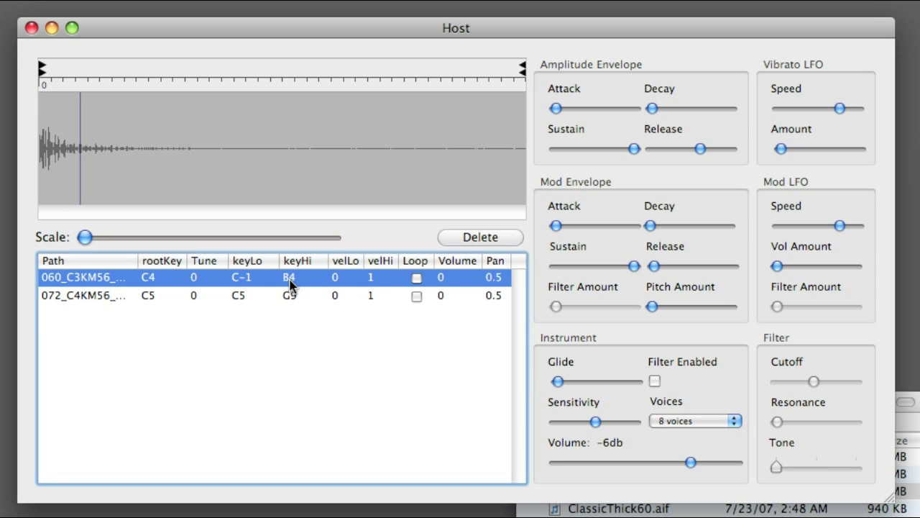
{"action": "left_click", "coordinate": [122, 298]}
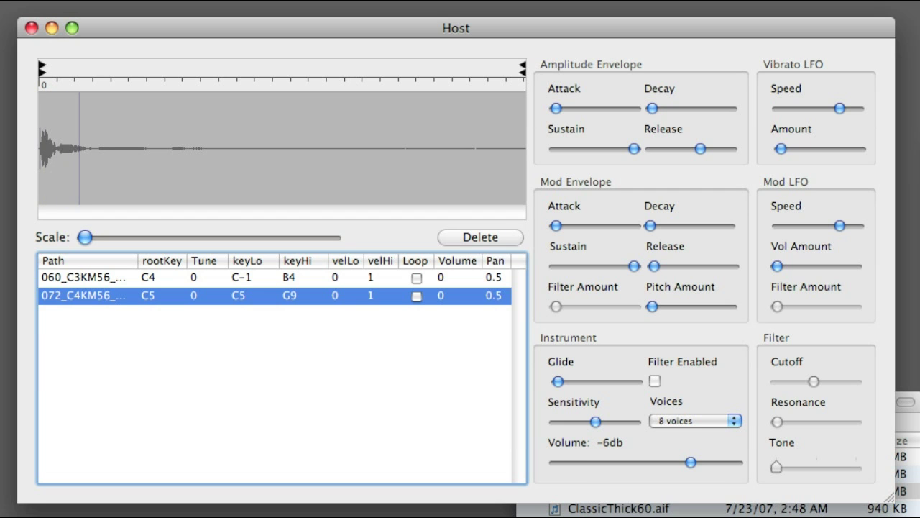
{"action": "key", "text": "super+Tab"}
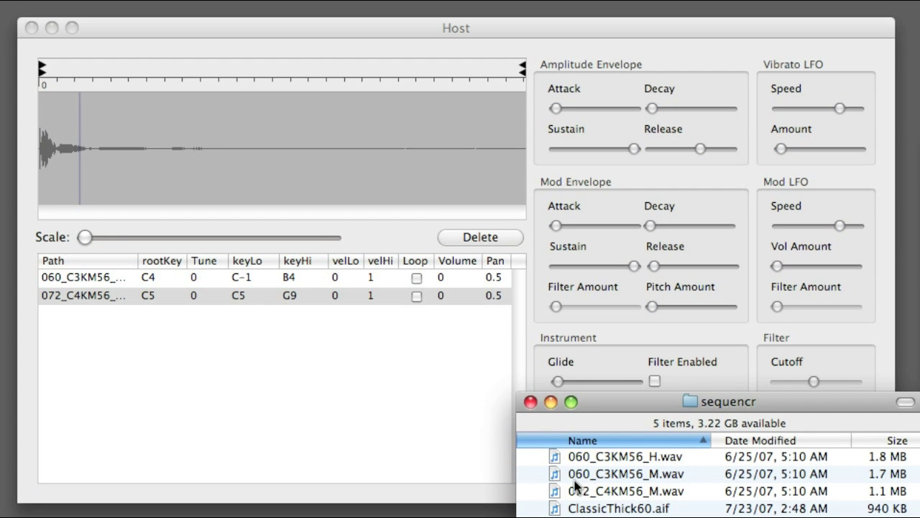
Add 060_C3KM56_H.wav as a zone topping out at B4 with lowest velocity 0.5.
{"action": "left_click_drag", "start_coordinate": [560, 460], "coordinate": [238, 421]}
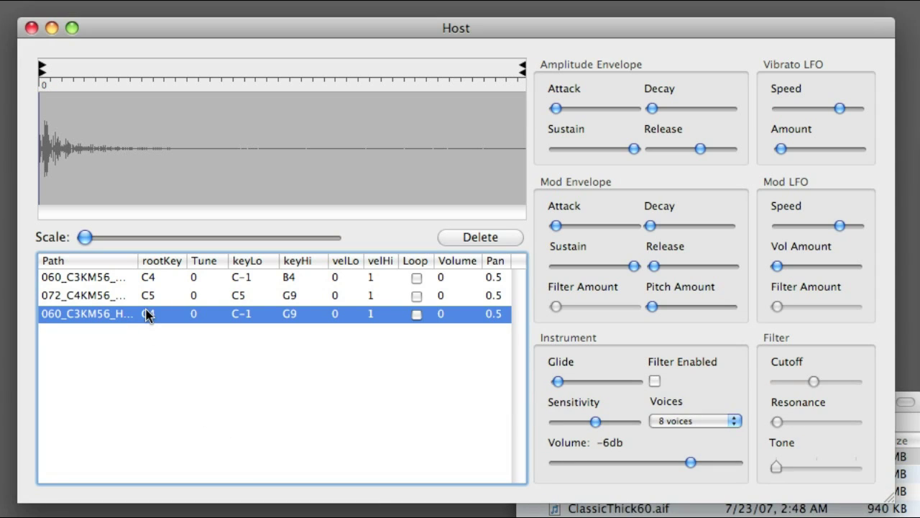
{"action": "double_click", "coordinate": [290, 318]}
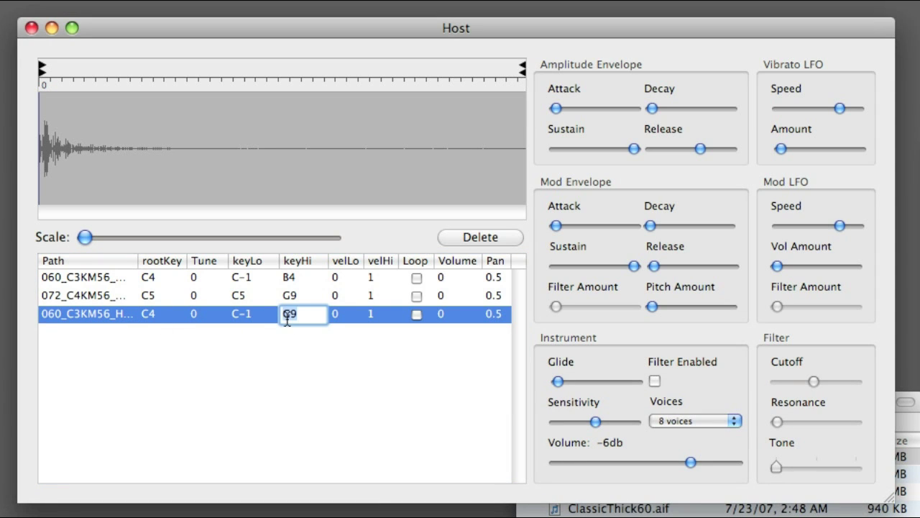
{"action": "key", "text": "Return"}
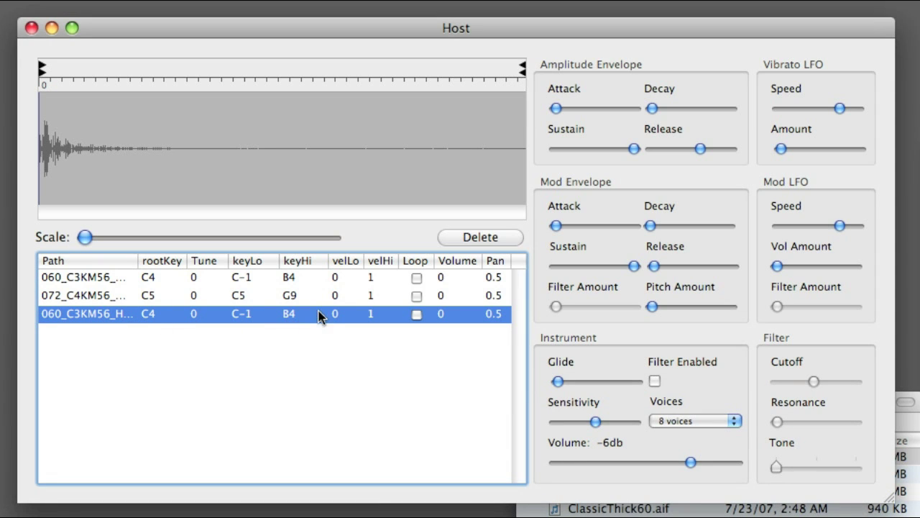
{"action": "double_click", "coordinate": [335, 316]}
{"action": "type", "text": ".5"}
{"action": "key", "text": "Return"}
Cap the first zone's highest velocity at 0.5.
{"action": "double_click", "coordinate": [375, 277]}
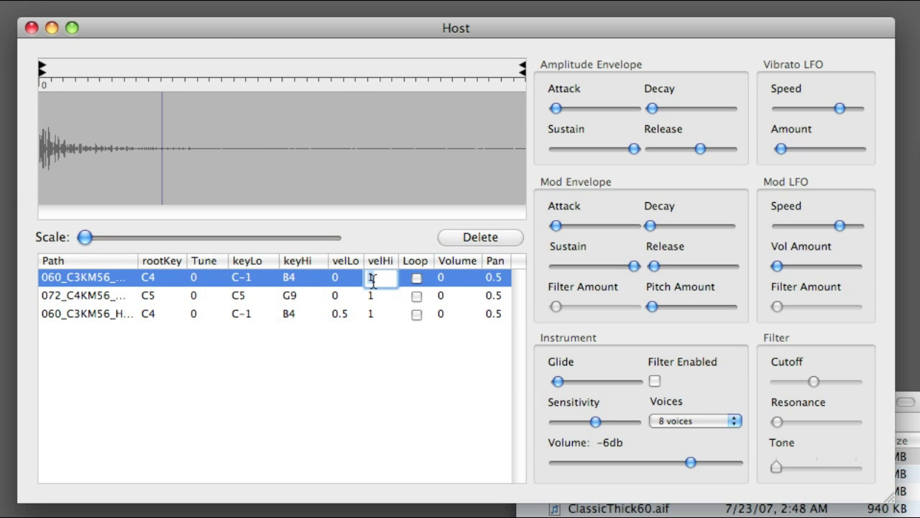
{"action": "key", "text": "Return"}
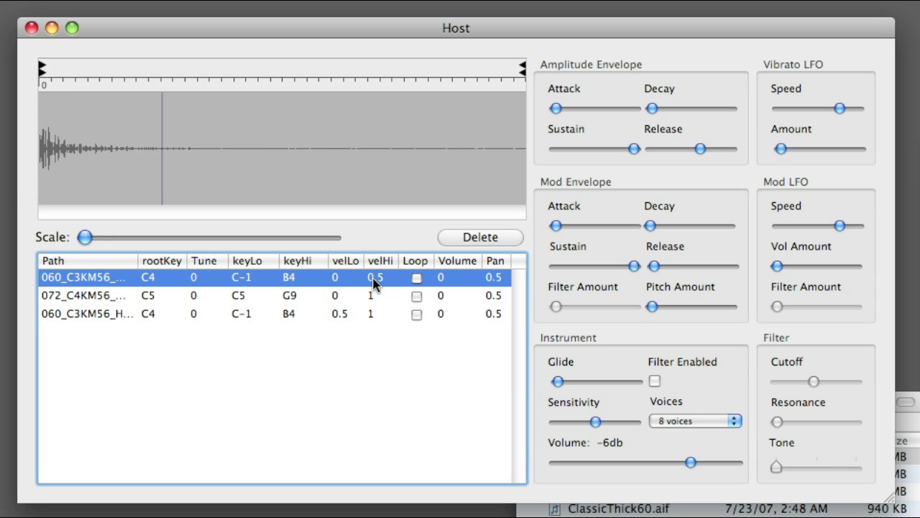
{"action": "left_click", "coordinate": [146, 315]}
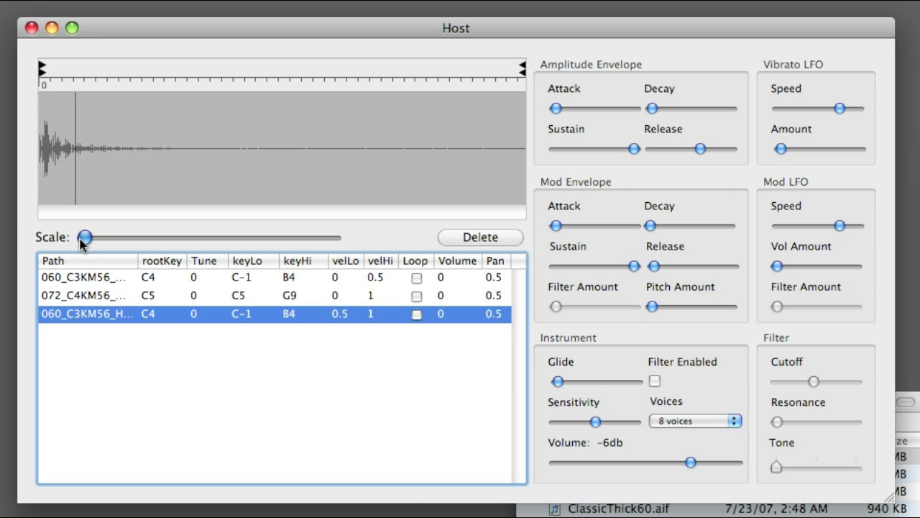
Zoom the waveform and move the loop start marker to roughly sample 11025.
{"action": "left_click_drag", "start_coordinate": [80, 243], "coordinate": [140, 242]}
{"action": "mouse_move", "coordinate": [57, 212]}
{"action": "left_mouse_down"}
{"action": "mouse_move", "coordinate": [97, 213]}
{"action": "mouse_move", "coordinate": [62, 231]}
{"action": "left_mouse_up"}
{"action": "left_click_drag", "start_coordinate": [140, 242], "coordinate": [82, 237]}
{"action": "mouse_move", "coordinate": [45, 73]}
{"action": "left_mouse_down"}
{"action": "mouse_move", "coordinate": [68, 72]}
{"action": "mouse_move", "coordinate": [59, 71]}
{"action": "left_mouse_up"}
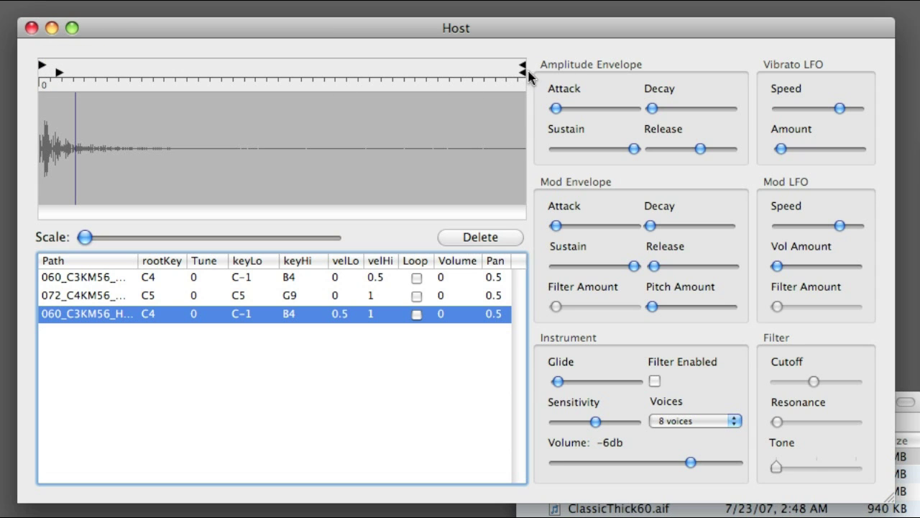
Pull the loop end marker back to about sample 22130.
{"action": "mouse_move", "coordinate": [523, 75]}
{"action": "left_mouse_down"}
{"action": "mouse_move", "coordinate": [345, 74]}
{"action": "mouse_move", "coordinate": [89, 115]}
{"action": "mouse_move", "coordinate": [103, 116]}
{"action": "left_mouse_up"}
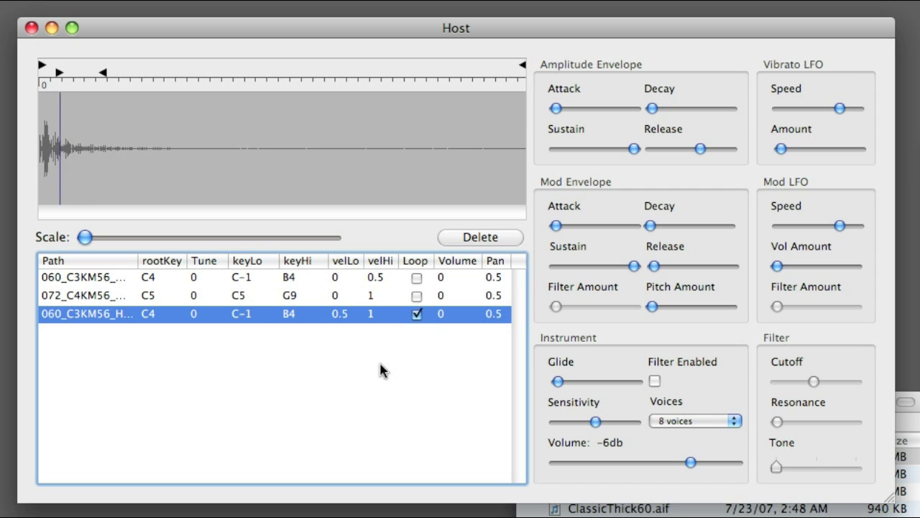
{"action": "left_click_drag", "start_coordinate": [103, 73], "coordinate": [61, 73]}
{"action": "left_click_drag", "start_coordinate": [85, 237], "coordinate": [89, 241]}
{"action": "left_click_drag", "start_coordinate": [57, 214], "coordinate": [67, 216]}
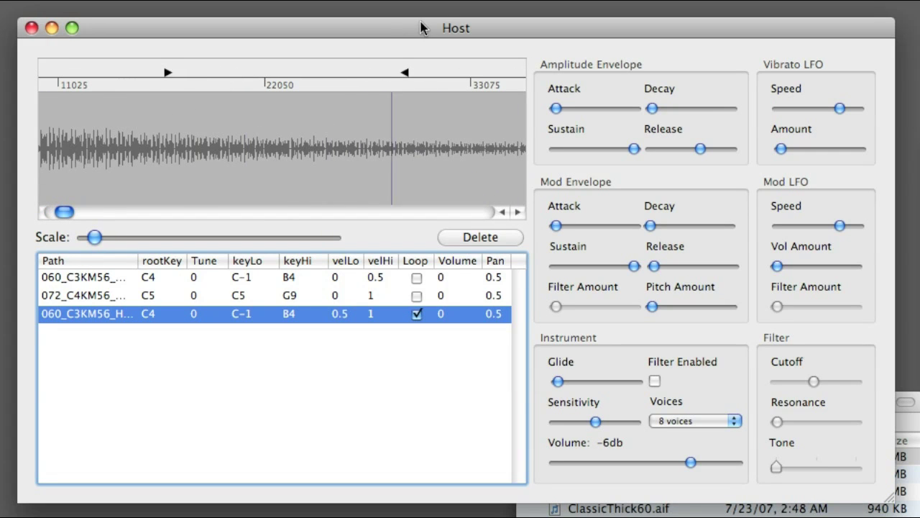
{"action": "mouse_move", "coordinate": [424, 72]}
{"action": "left_mouse_down"}
{"action": "mouse_move", "coordinate": [180, 73]}
{"action": "mouse_move", "coordinate": [236, 72]}
{"action": "left_mouse_up"}
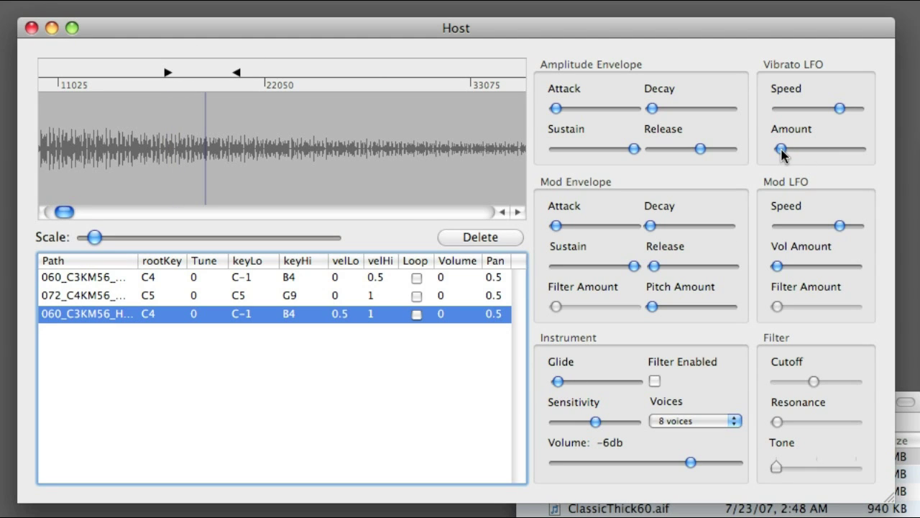
Add vibrato depth and slow the mod LFO slightly, leaving volume modulation off.
{"action": "mouse_move", "coordinate": [781, 149]}
{"action": "left_mouse_down"}
{"action": "mouse_move", "coordinate": [847, 157]}
{"action": "mouse_move", "coordinate": [777, 162]}
{"action": "left_mouse_up"}
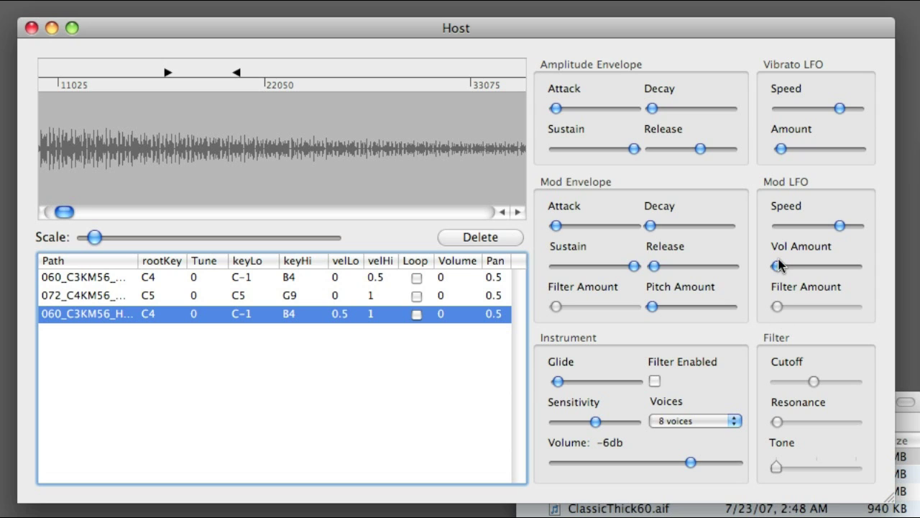
{"action": "left_click_drag", "start_coordinate": [776, 267], "coordinate": [835, 267]}
{"action": "mouse_move", "coordinate": [845, 227]}
{"action": "left_mouse_down"}
{"action": "mouse_move", "coordinate": [859, 228]}
{"action": "mouse_move", "coordinate": [826, 234]}
{"action": "mouse_move", "coordinate": [834, 238]}
{"action": "left_mouse_up"}
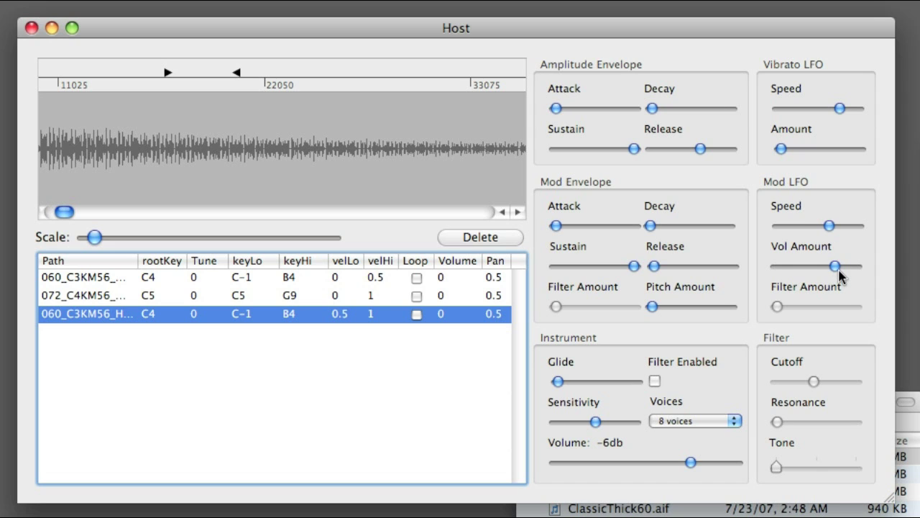
{"action": "left_click_drag", "start_coordinate": [834, 269], "coordinate": [776, 267]}
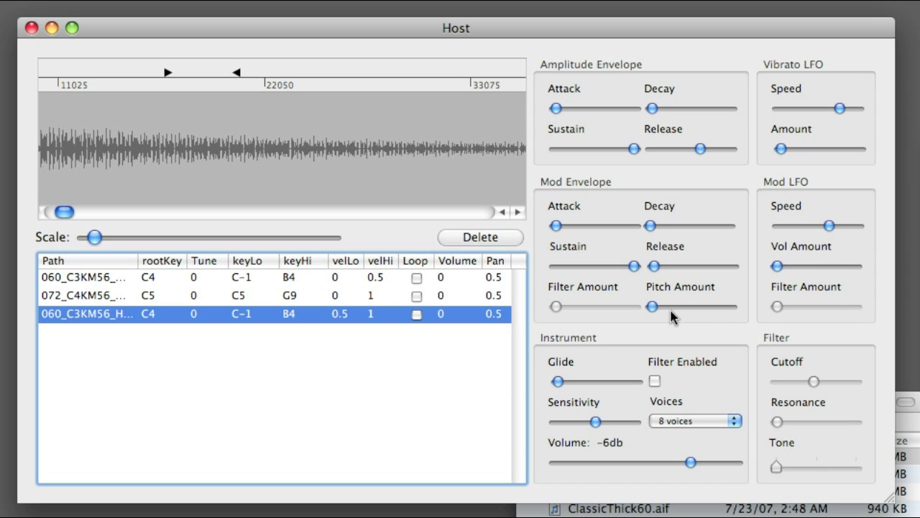
Set mod envelope sustain to zero, lengthen its decay and attack, and raise Glide high.
{"action": "left_click_drag", "start_coordinate": [653, 307], "coordinate": [731, 314]}
{"action": "left_click_drag", "start_coordinate": [633, 265], "coordinate": [583, 269]}
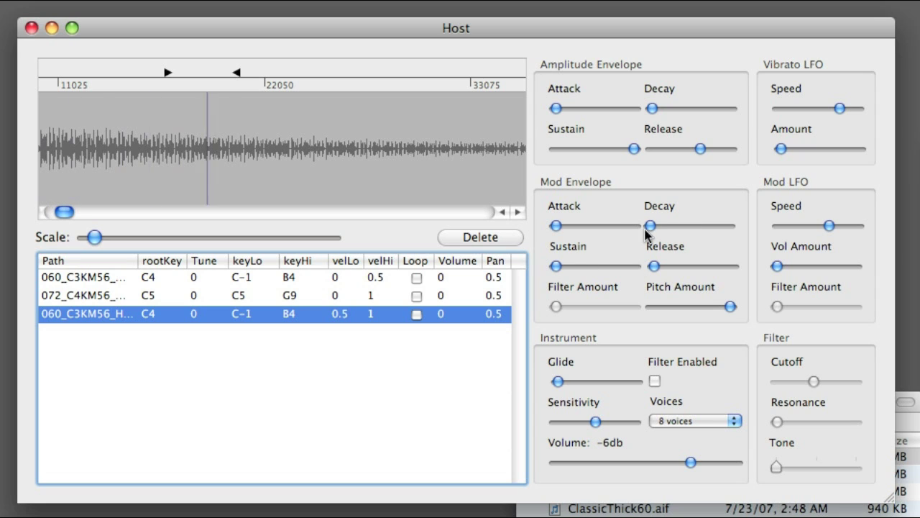
{"action": "left_click_drag", "start_coordinate": [645, 231], "coordinate": [686, 231]}
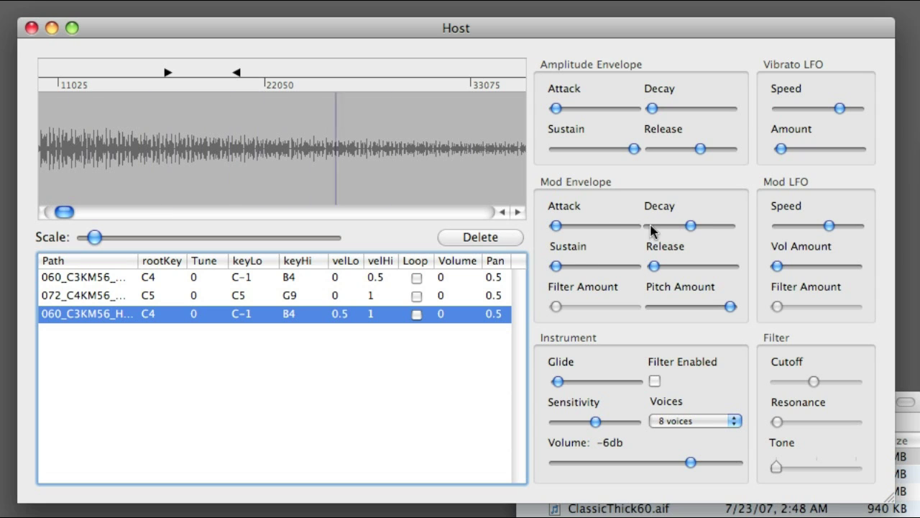
{"action": "left_click_drag", "start_coordinate": [560, 232], "coordinate": [595, 229]}
{"action": "left_click_drag", "start_coordinate": [721, 314], "coordinate": [684, 313]}
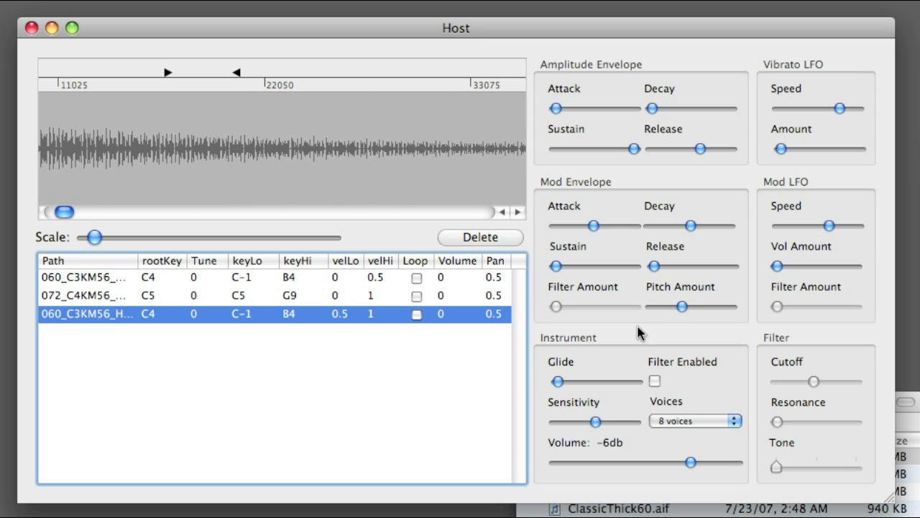
{"action": "left_click_drag", "start_coordinate": [685, 311], "coordinate": [651, 312]}
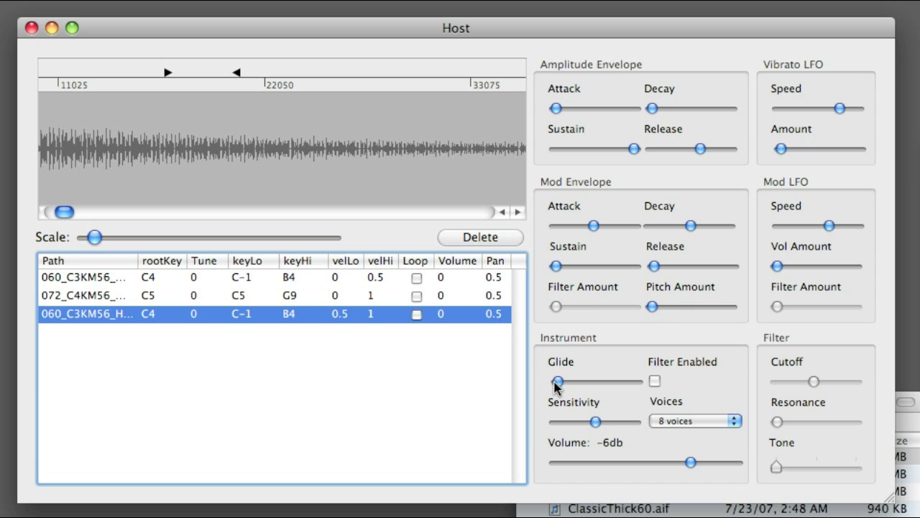
{"action": "left_click_drag", "start_coordinate": [558, 386], "coordinate": [624, 384]}
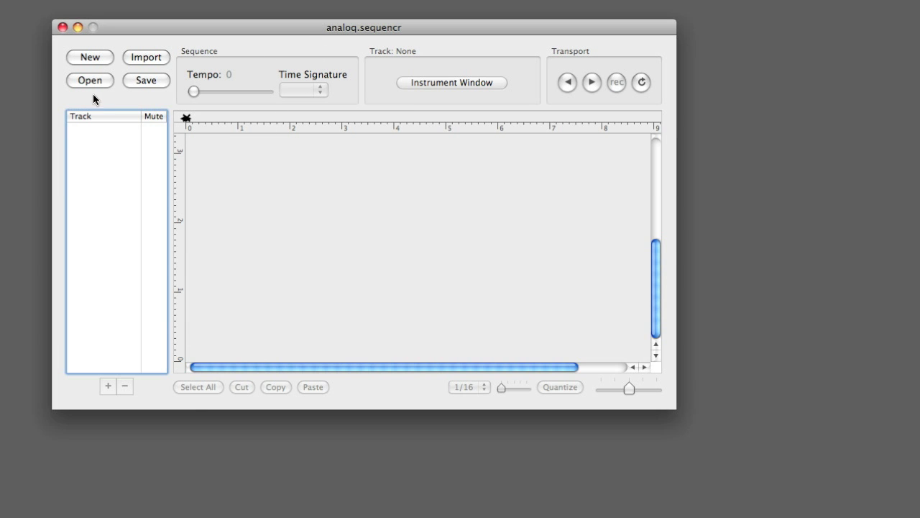
Open the canyon.apseq song from the Music folder.
{"action": "left_click", "coordinate": [93, 83]}
{"action": "double_click", "coordinate": [521, 106]}
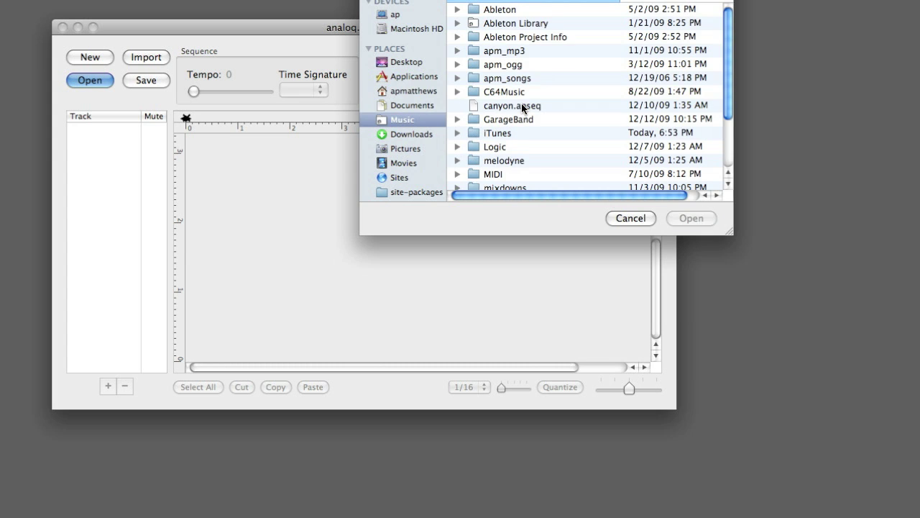
{"action": "left_click", "coordinate": [522, 106]}
{"action": "left_click", "coordinate": [686, 219]}
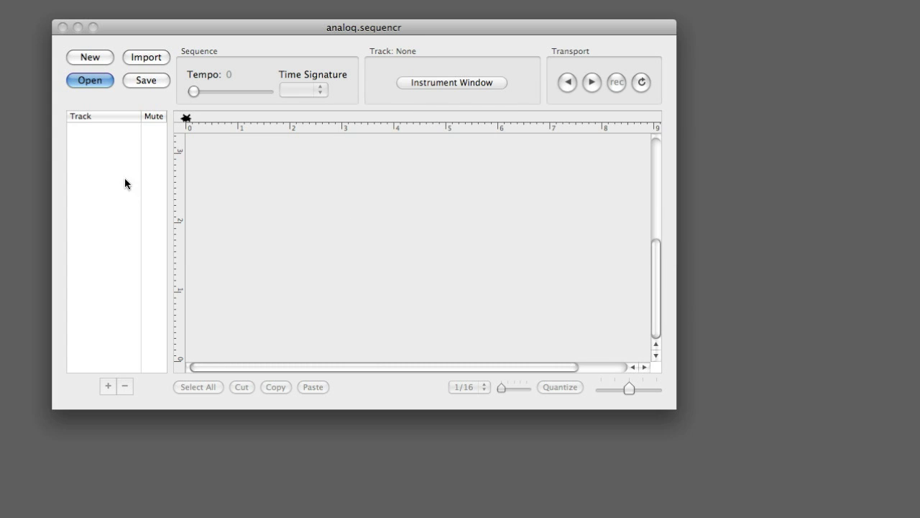
Show the pluck track's instrument with its sample waveform and start the song playing.
{"action": "left_click", "coordinate": [108, 145]}
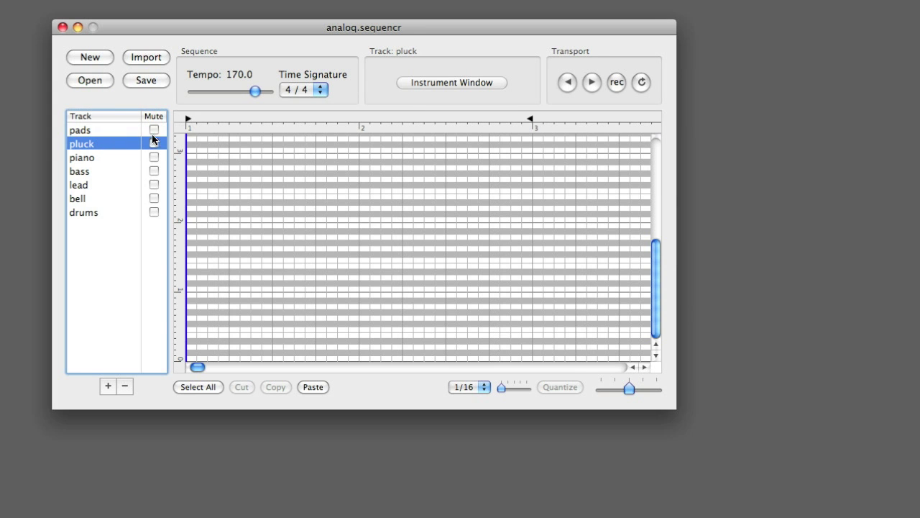
{"action": "left_click", "coordinate": [459, 82]}
{"action": "left_click_drag", "start_coordinate": [382, 135], "coordinate": [617, 126]}
{"action": "left_click", "coordinate": [294, 312]}
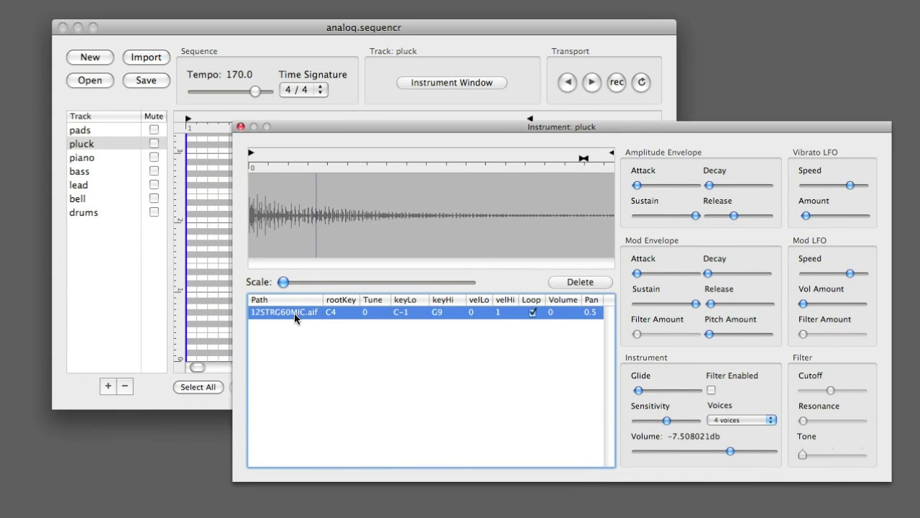
{"action": "left_click", "coordinate": [590, 82]}
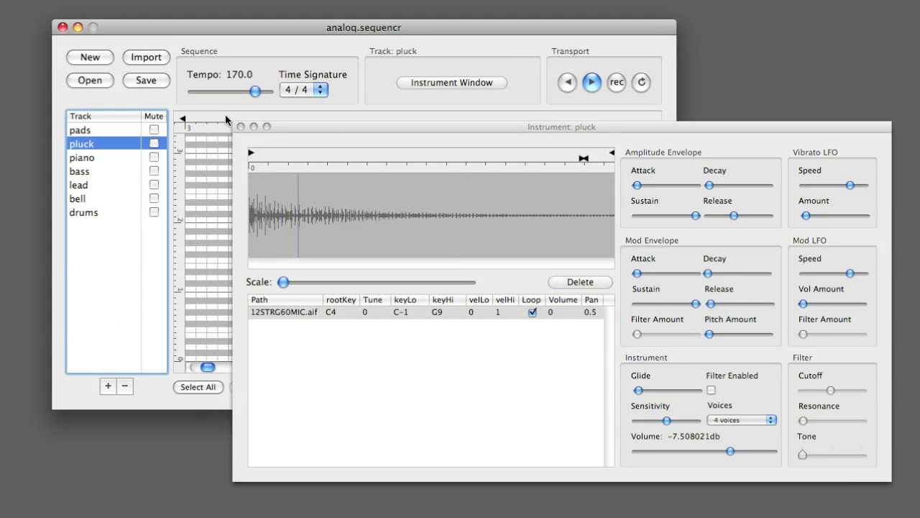
Show the bass track's instrument and its sample waveform.
{"action": "left_click", "coordinate": [100, 171]}
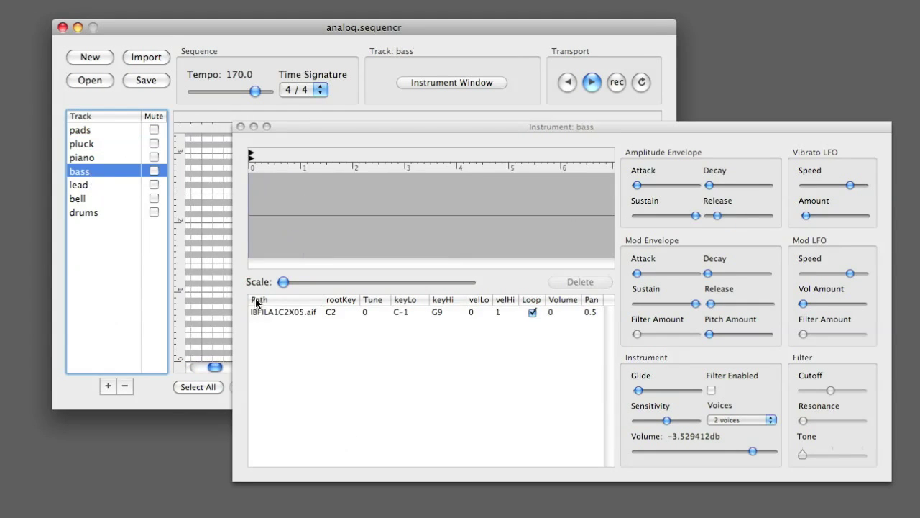
{"action": "left_click", "coordinate": [263, 312]}
{"action": "left_click", "coordinate": [266, 312]}
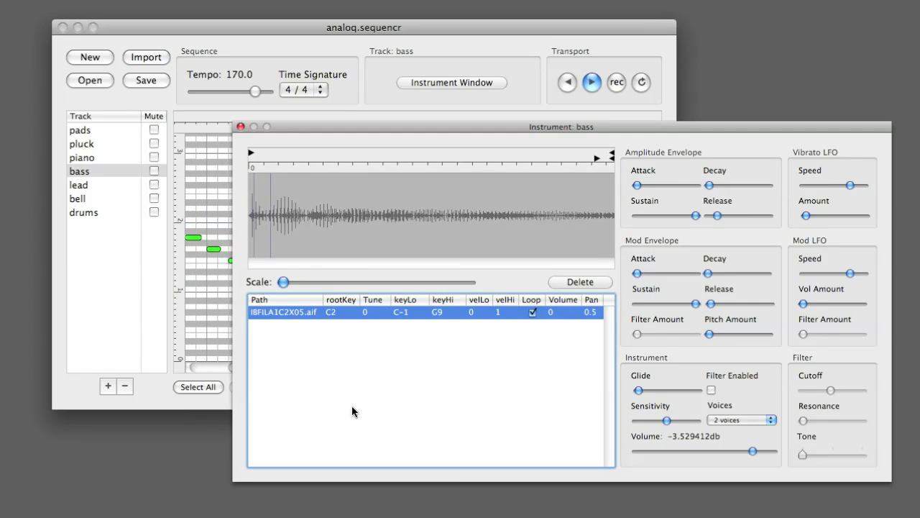
Show the lead track's instrument with the RSH 60 C 3#4.aif waveform.
{"action": "left_click", "coordinate": [95, 185]}
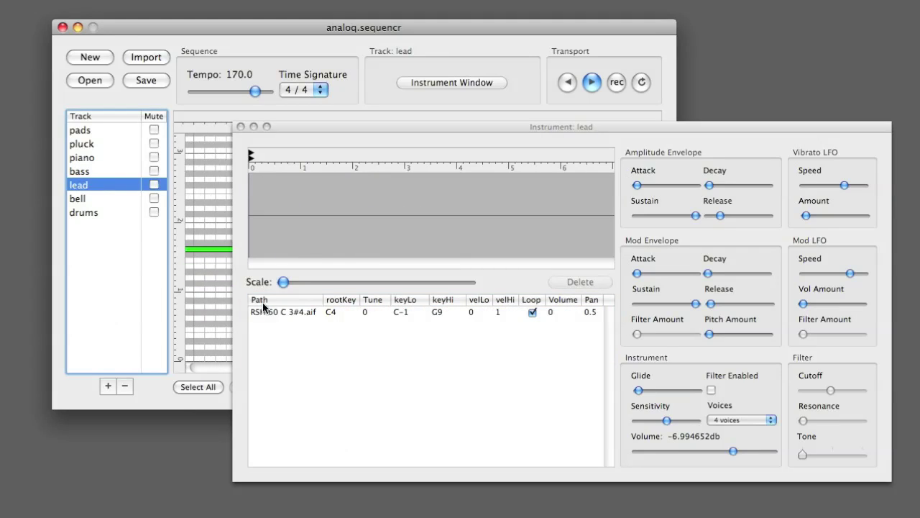
{"action": "left_click", "coordinate": [286, 310]}
{"action": "left_click", "coordinate": [285, 311]}
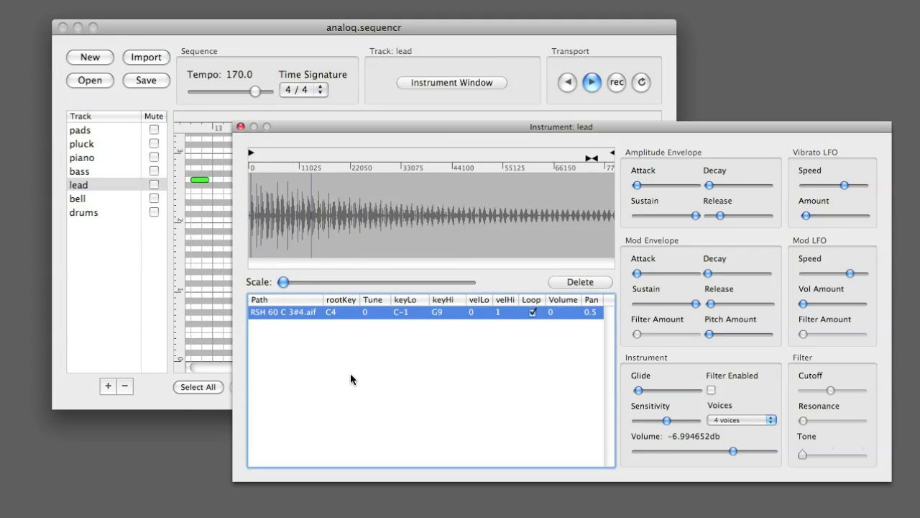